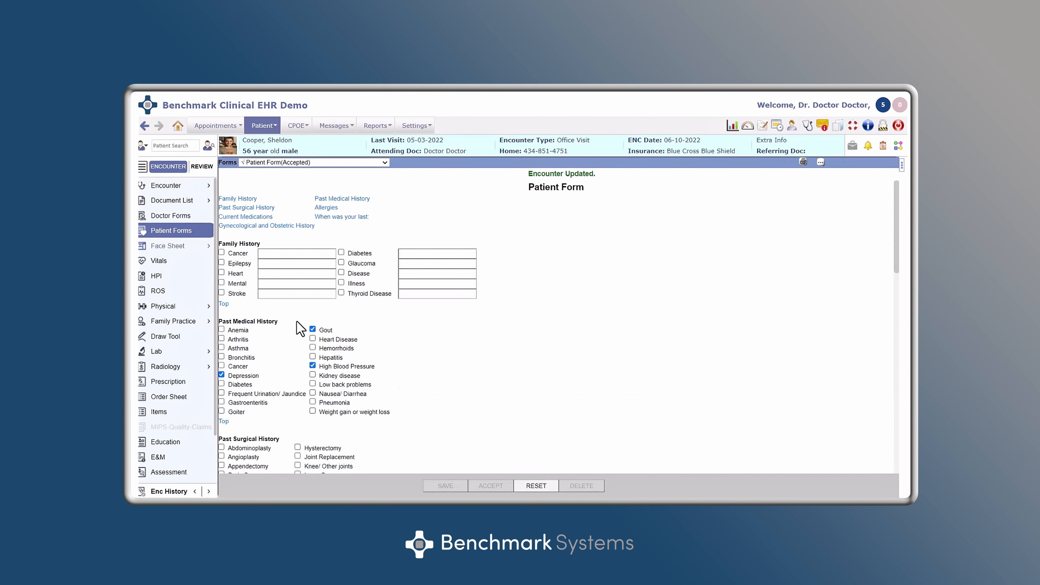
- Review the patient's default face sheet, past encounter notes and lab review
click(178, 246)
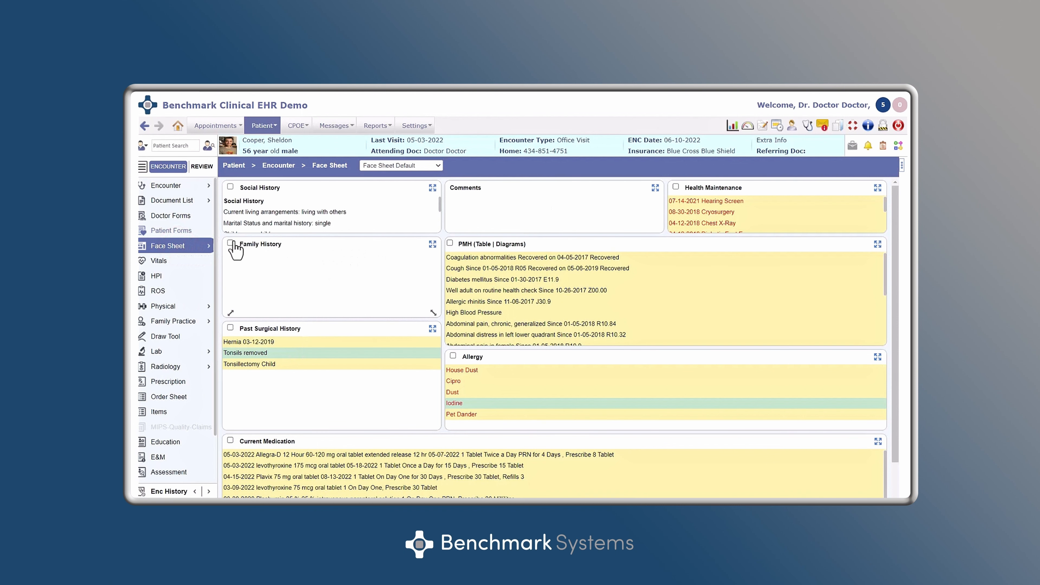
mouse_move(203, 251)
click(259, 262)
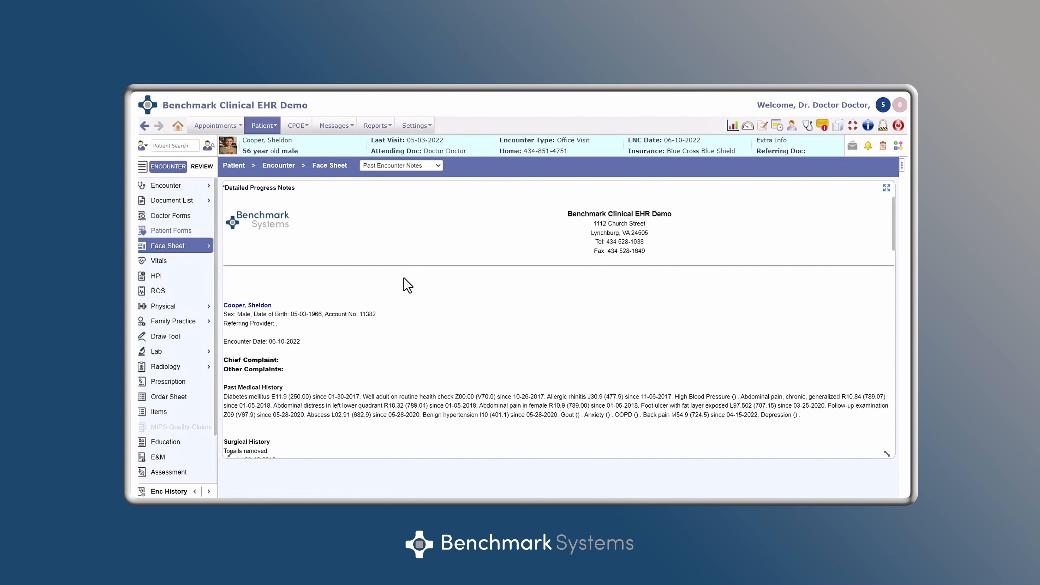
mouse_move(205, 253)
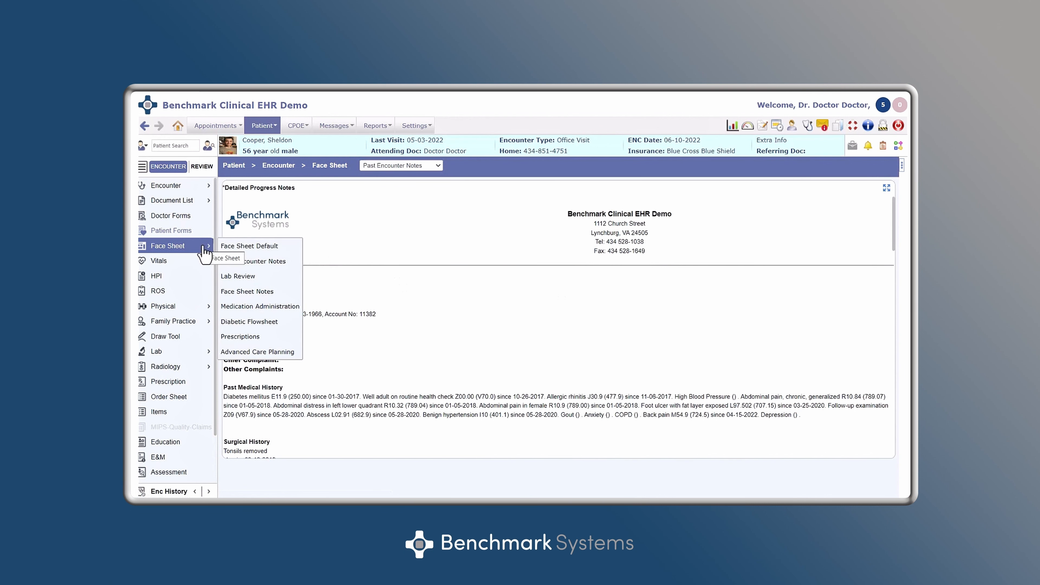
click(241, 276)
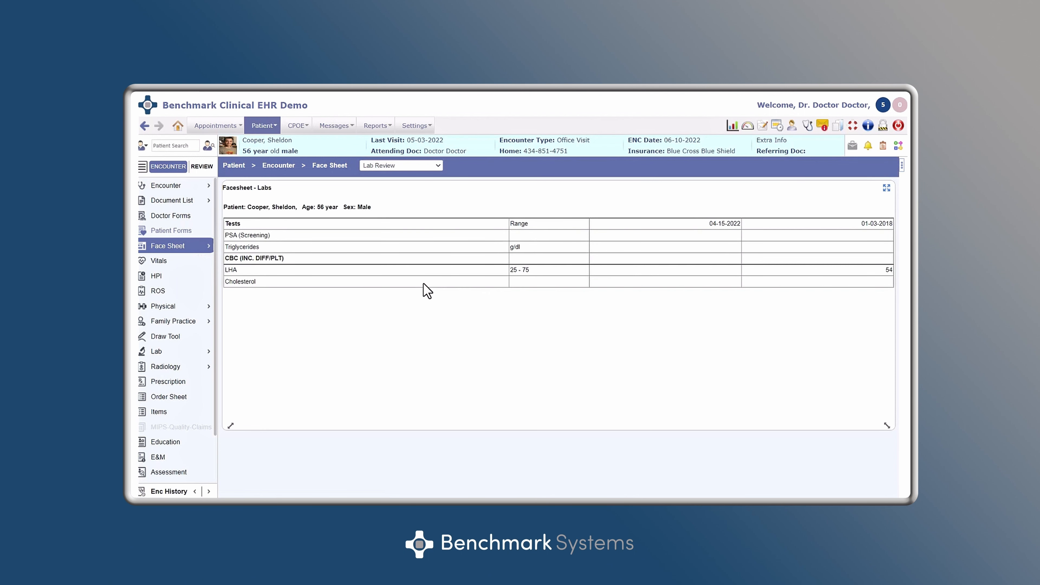
- Proceed to the vitals and select Earache as the complaint in the history of present illness
click(166, 264)
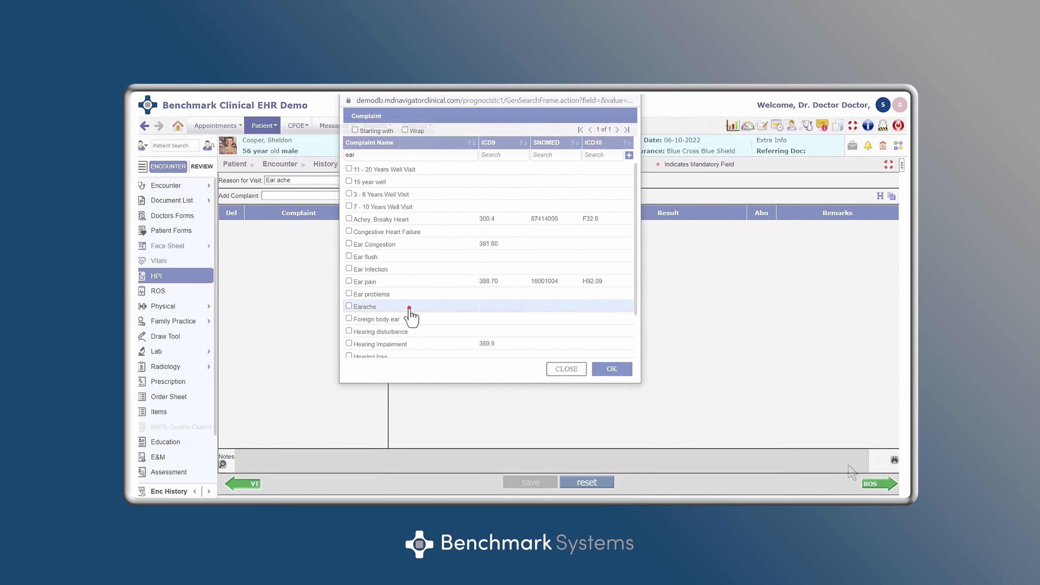
click(409, 311)
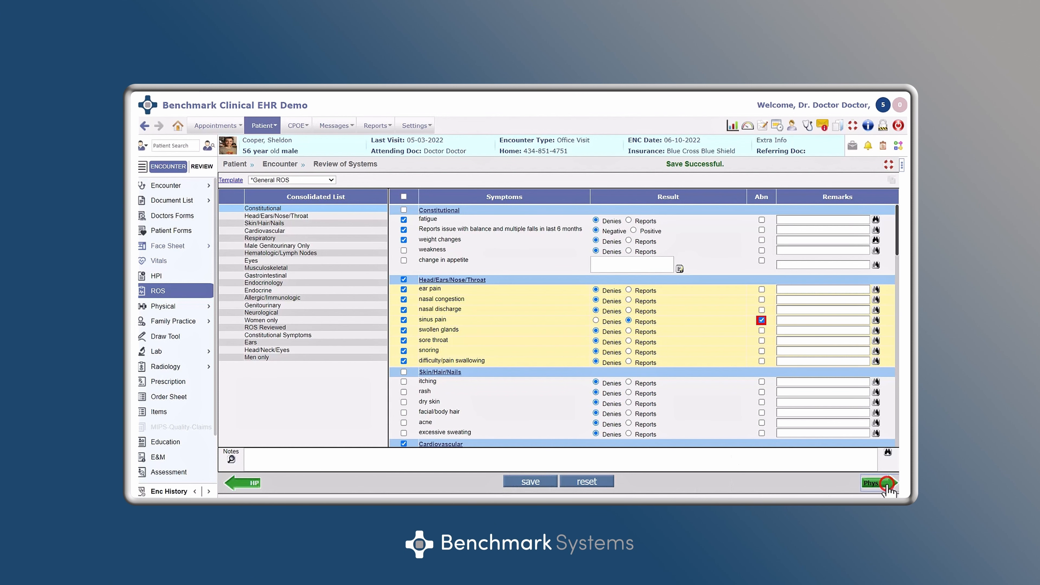
- In the physical exam's Constitutional section, mark Development and Habitus, set Distress to Mild and alertness to Alert and oriented
click(888, 485)
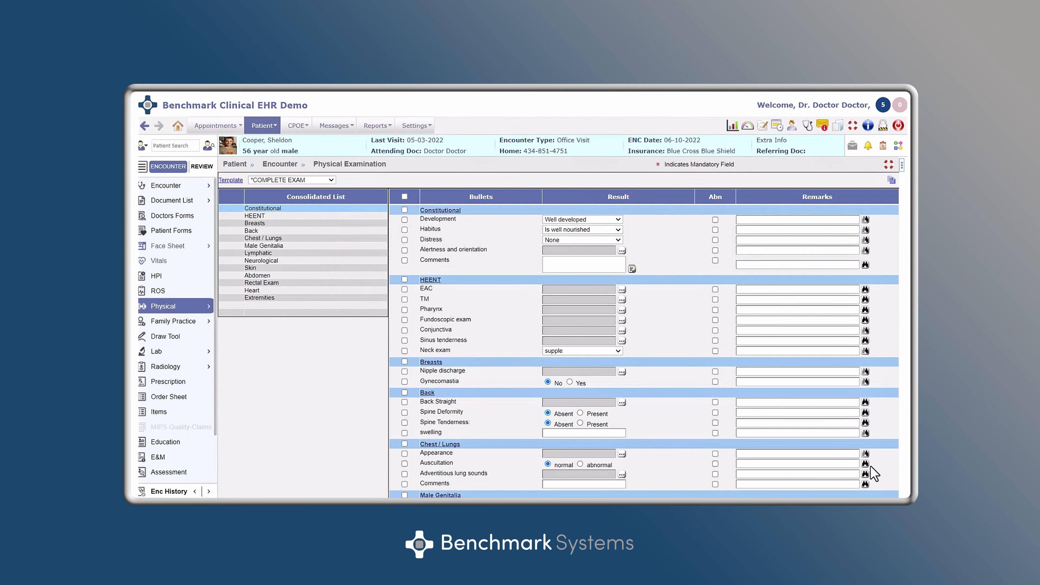
click(403, 218)
click(404, 230)
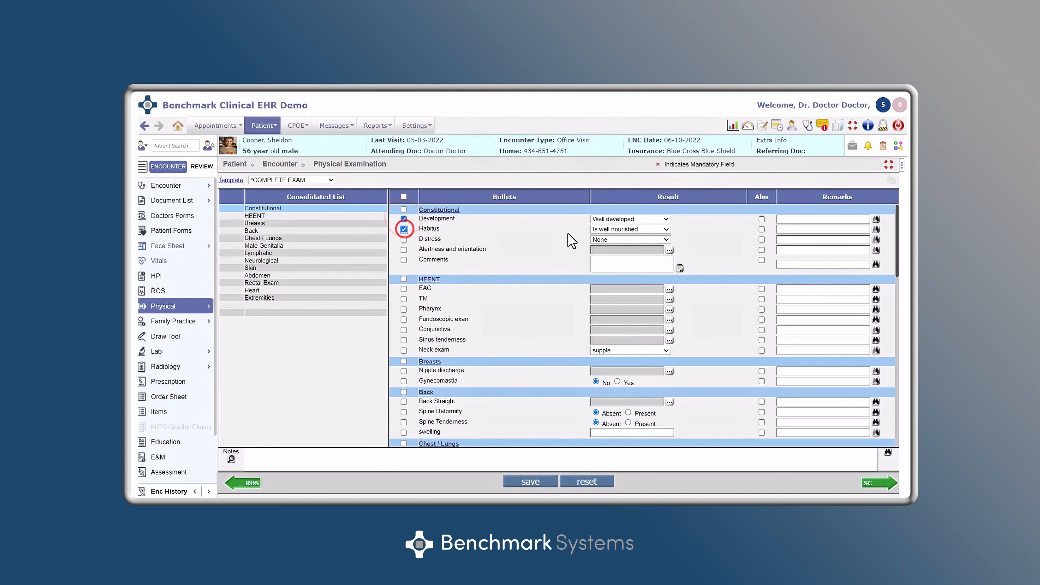
click(620, 240)
click(619, 256)
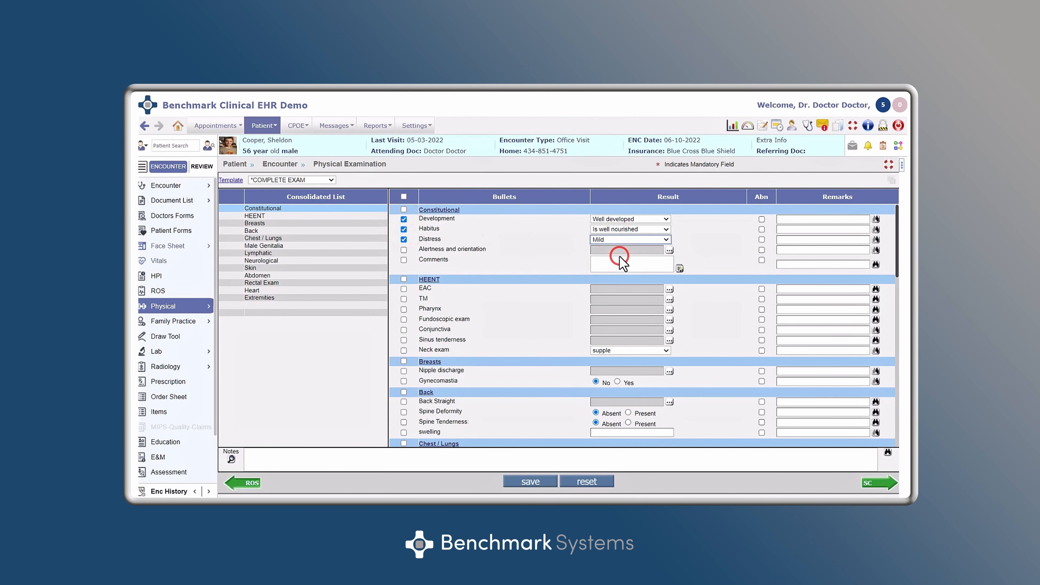
click(669, 251)
click(467, 236)
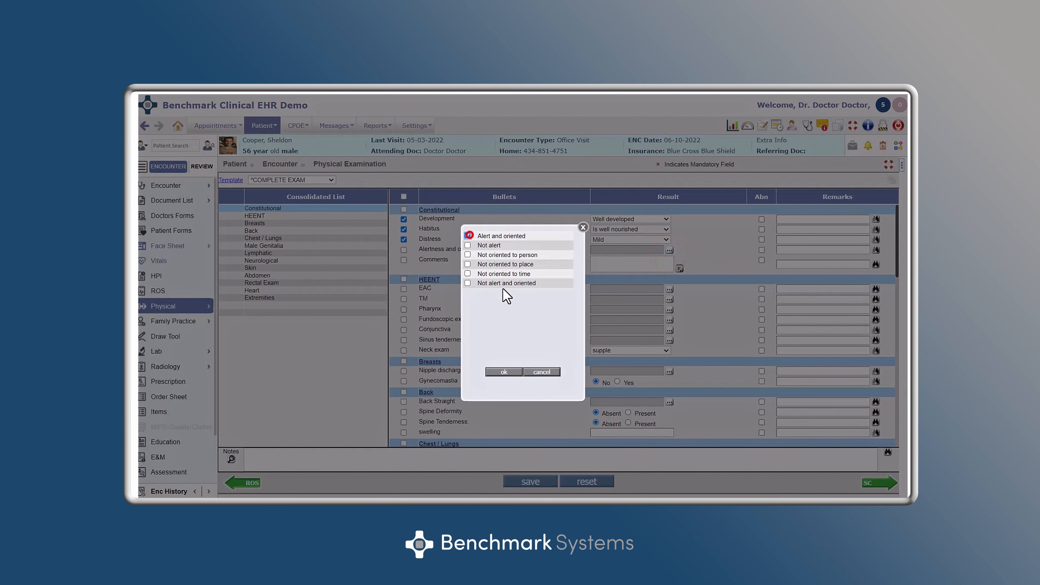
click(513, 371)
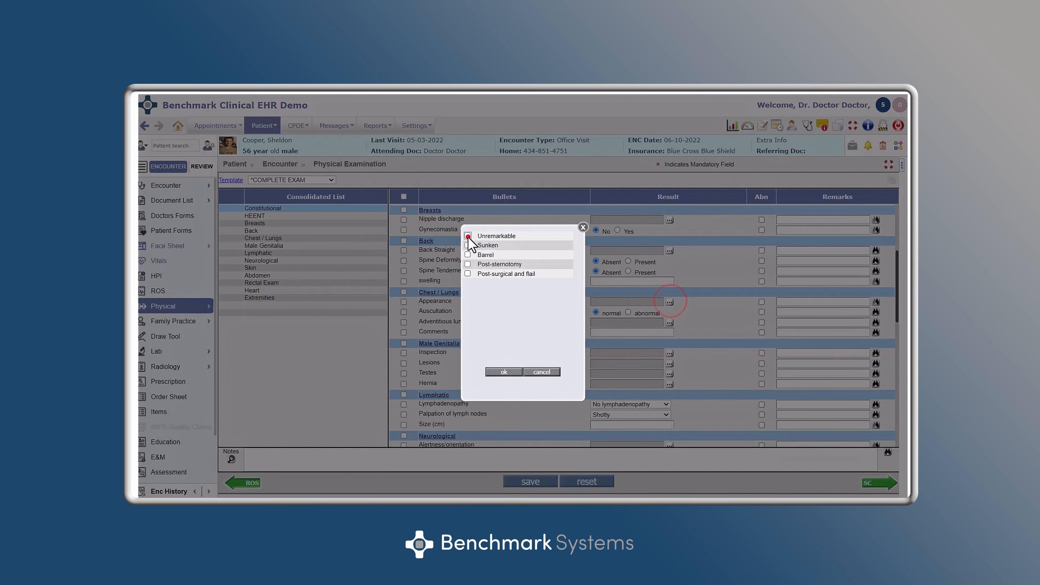
- Record the Chest/Lungs appearance as Unremarkable and continue to the next encounter section
click(467, 236)
click(511, 372)
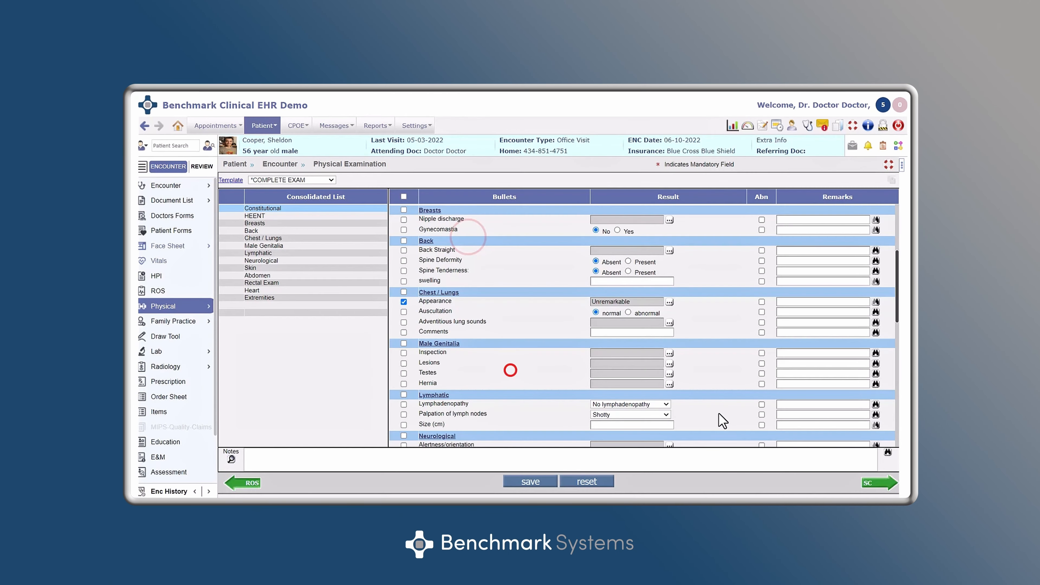
click(892, 485)
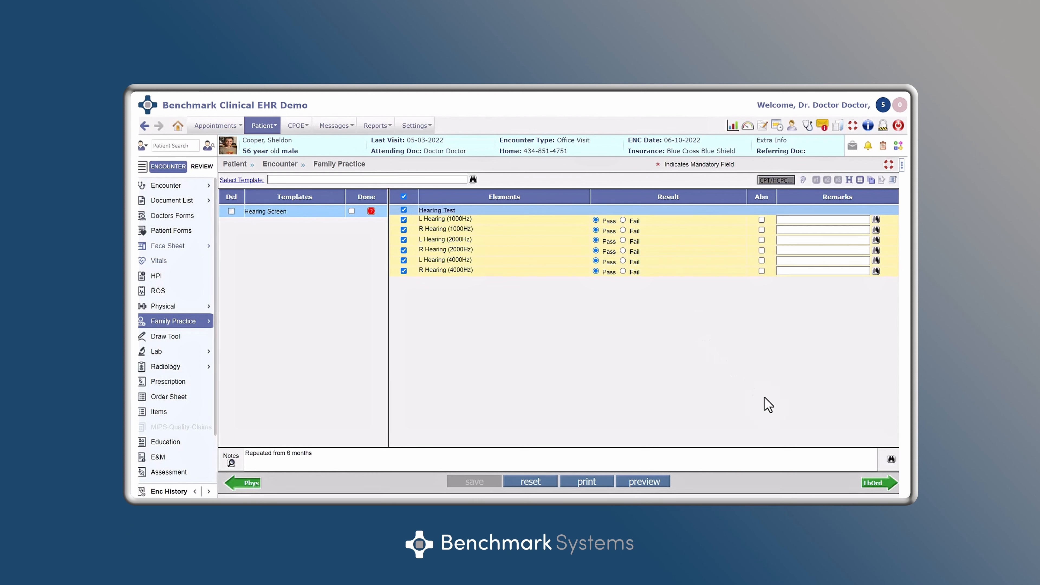
- Proceed to the encounter's lab order and choose LabCorp as the lab
click(873, 484)
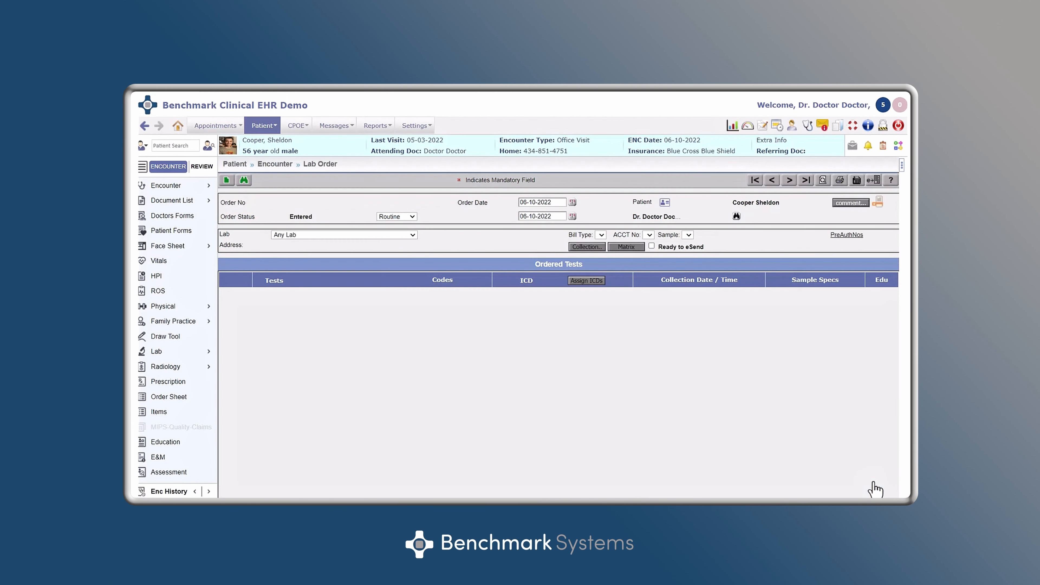
click(340, 236)
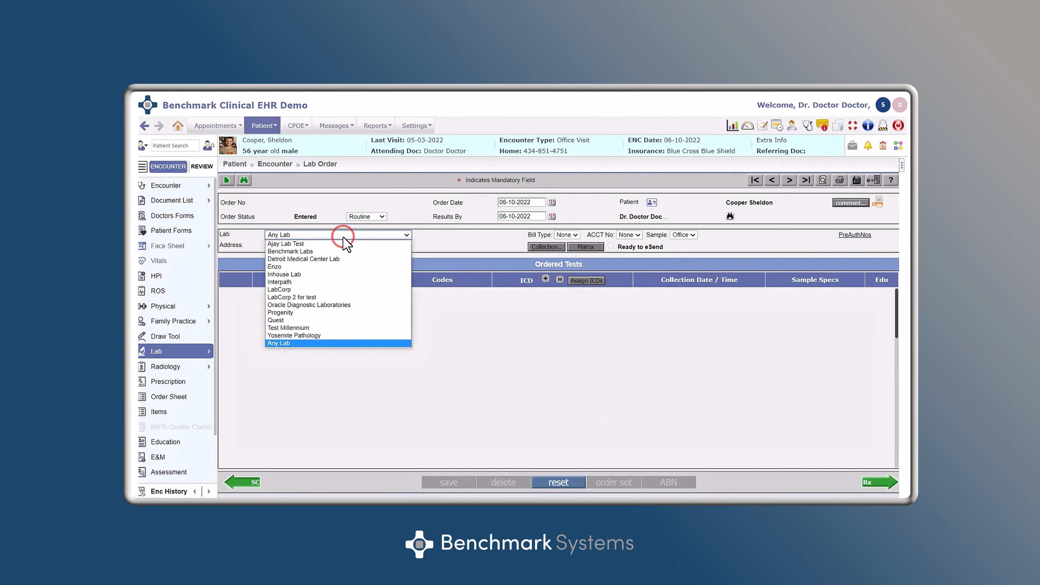
click(289, 291)
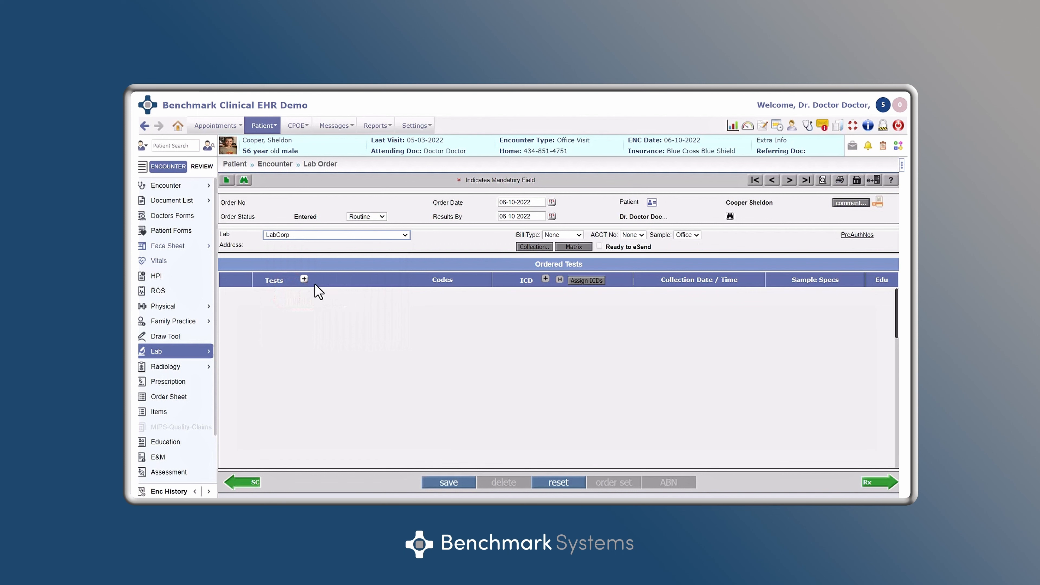
- Add the TSH, CBC (INC. DIFF/PLT), Cholesterol and Throat-beta Strep Group A tests to the lab order and save it
click(304, 279)
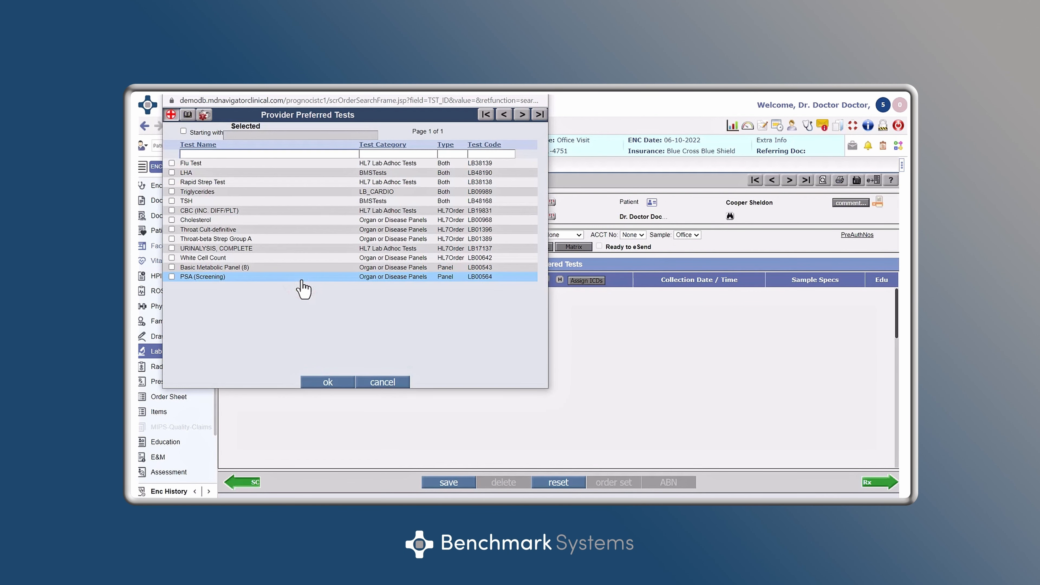
click(206, 202)
click(210, 209)
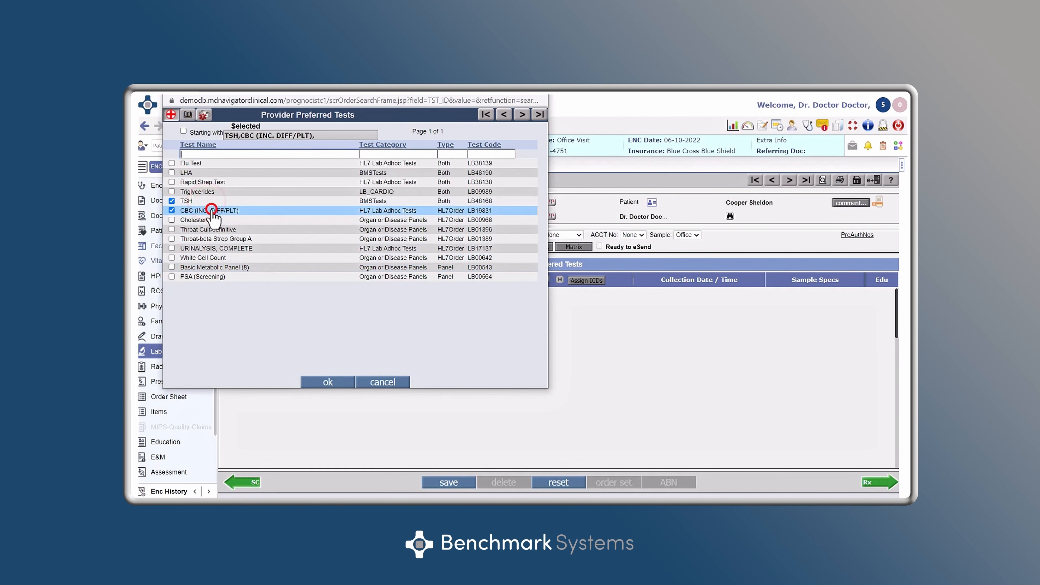
click(213, 221)
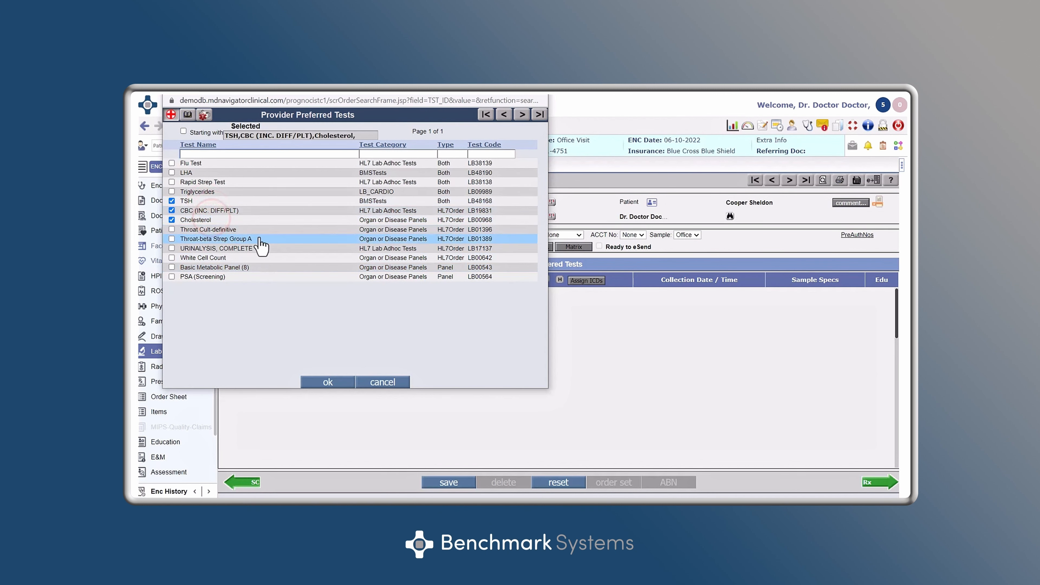
click(251, 239)
click(345, 381)
click(453, 482)
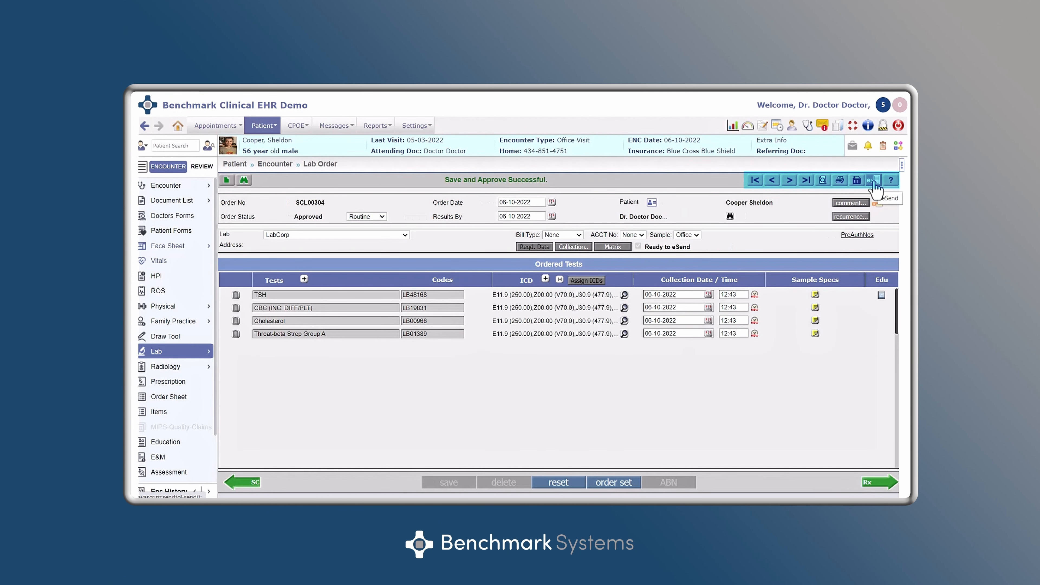
- Proceed to the prescriptions and update the listed Allegra-D 12 Hour and Plavix entries
click(884, 487)
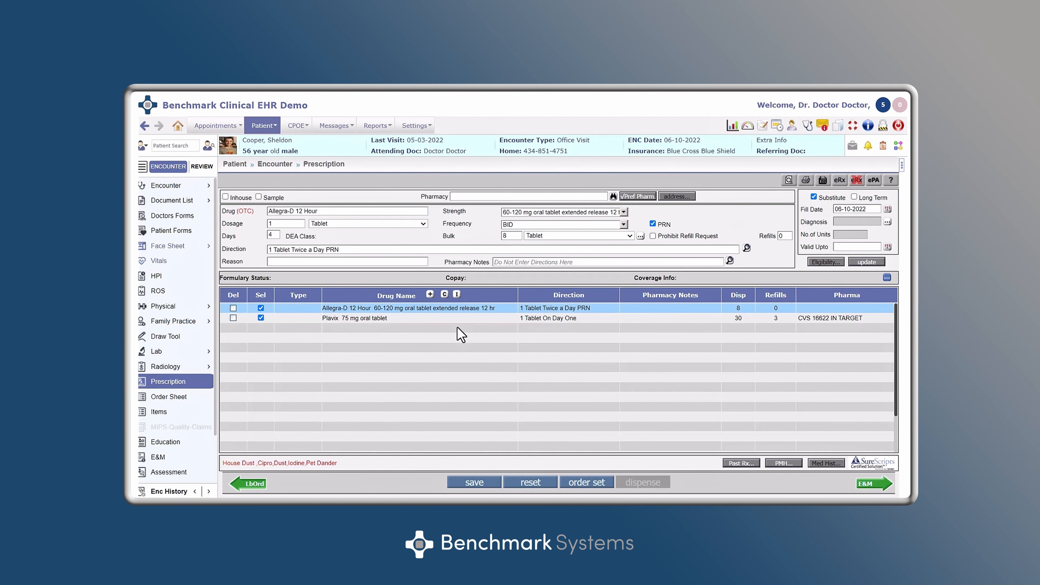
click(867, 263)
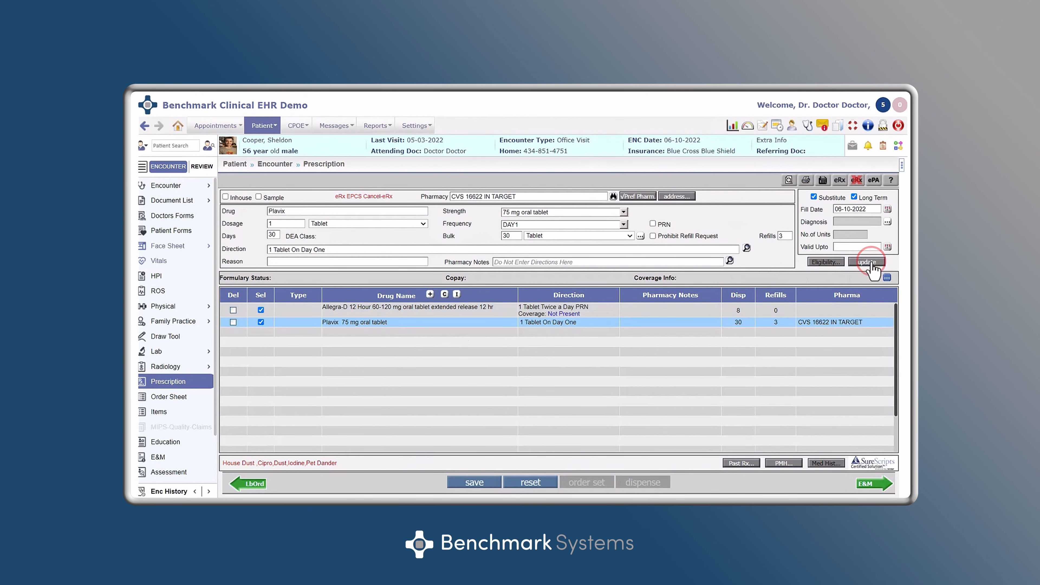
- Choose plain amoxicillin, not the bulk form, as the drug for a new prescription
click(302, 210)
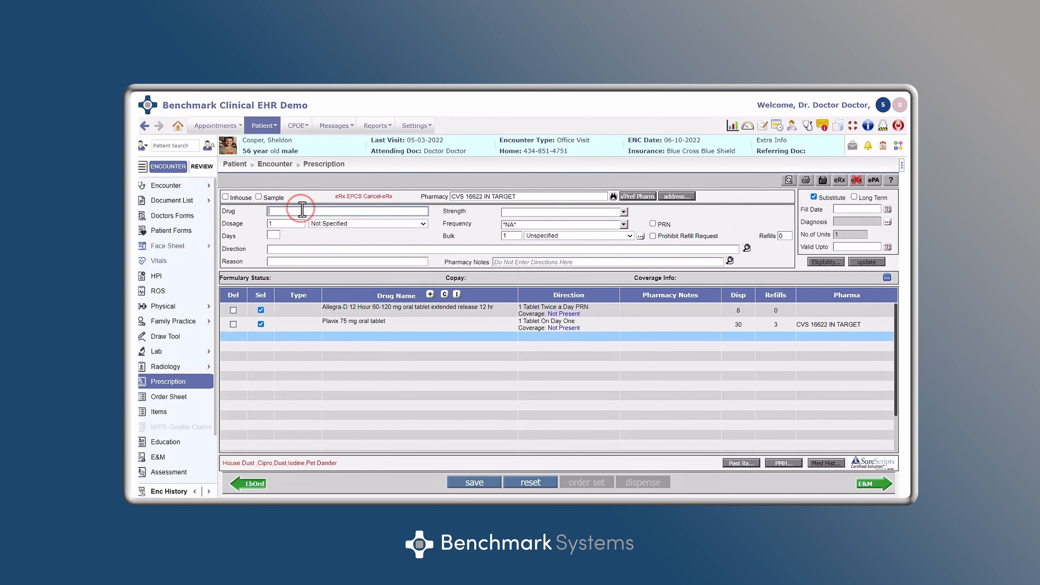
text(amox)
key(Down)
key(Down)
key(Down)
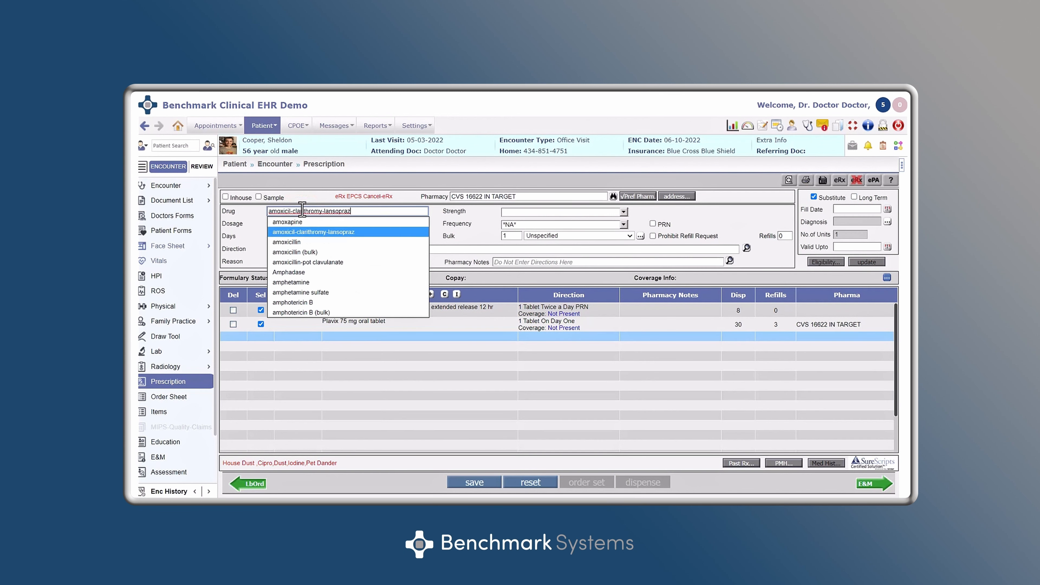
key(Return)
click(302, 211)
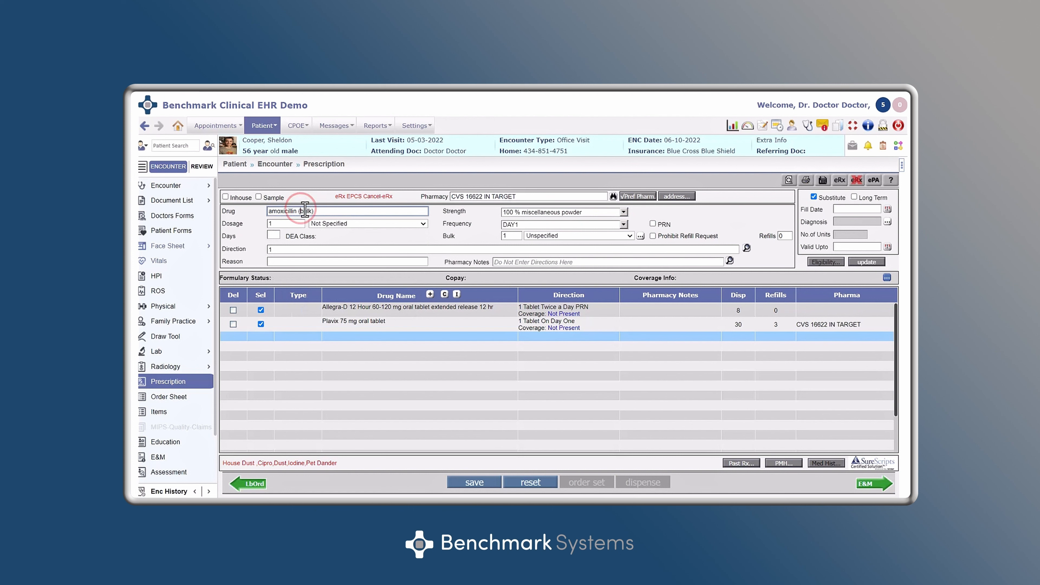
drag(296, 210, 364, 210)
key(BackSpace)
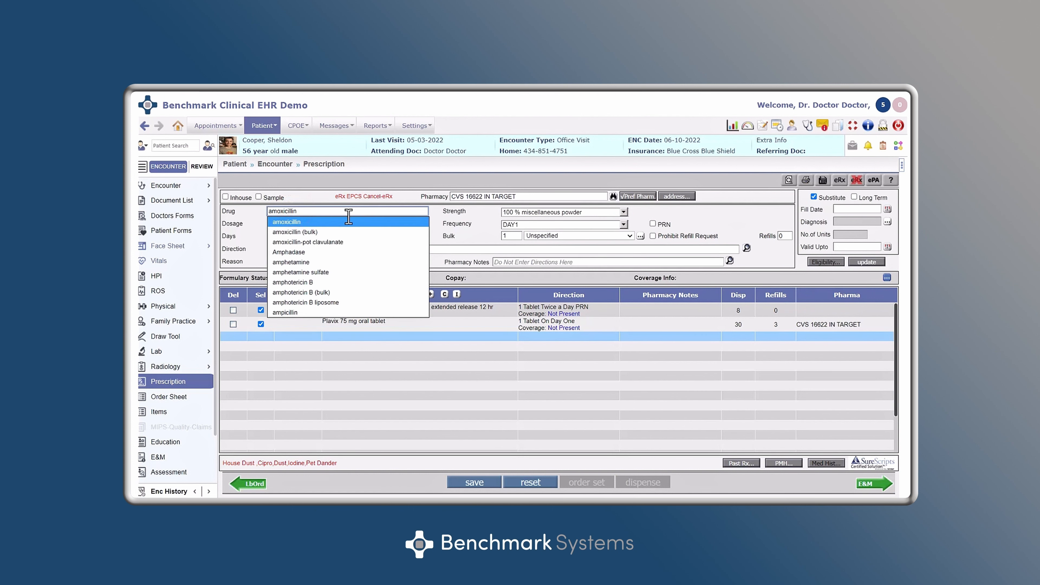
click(319, 222)
- Set the amoxicillin strength to 500 mg oral tablet and its dosage unit to Tablet
click(623, 212)
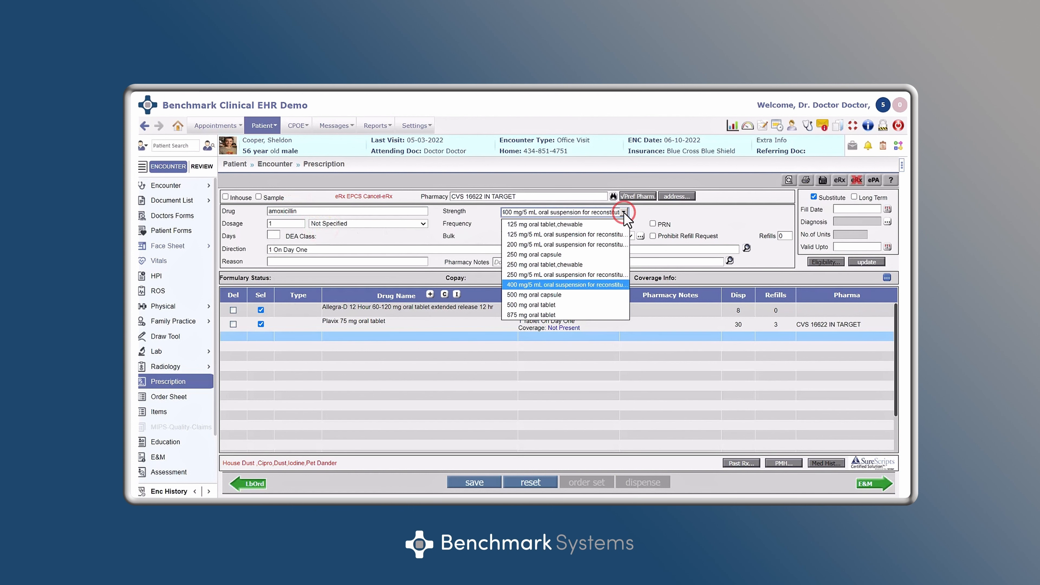
click(541, 305)
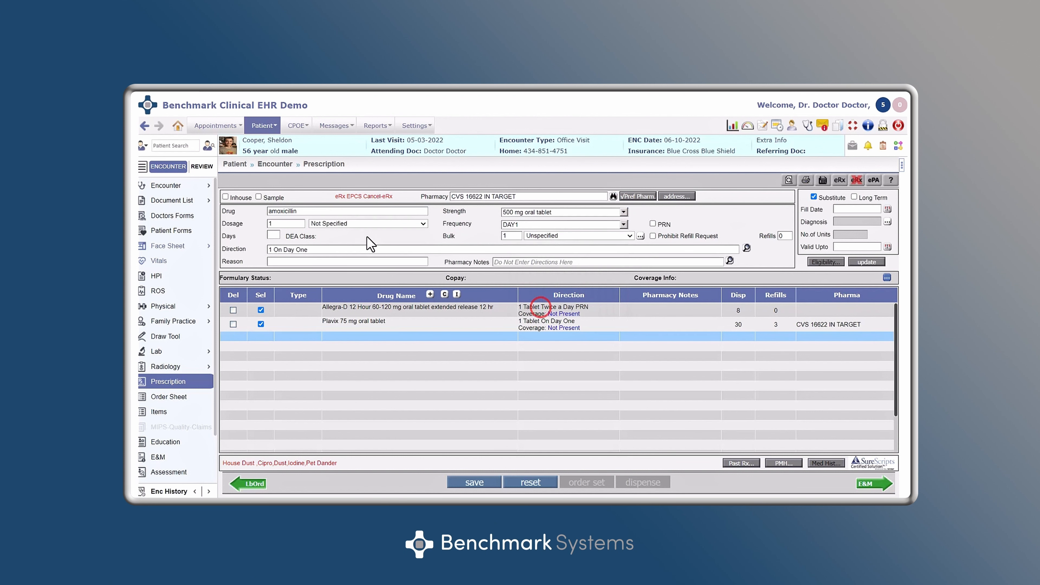
click(383, 223)
key(t)
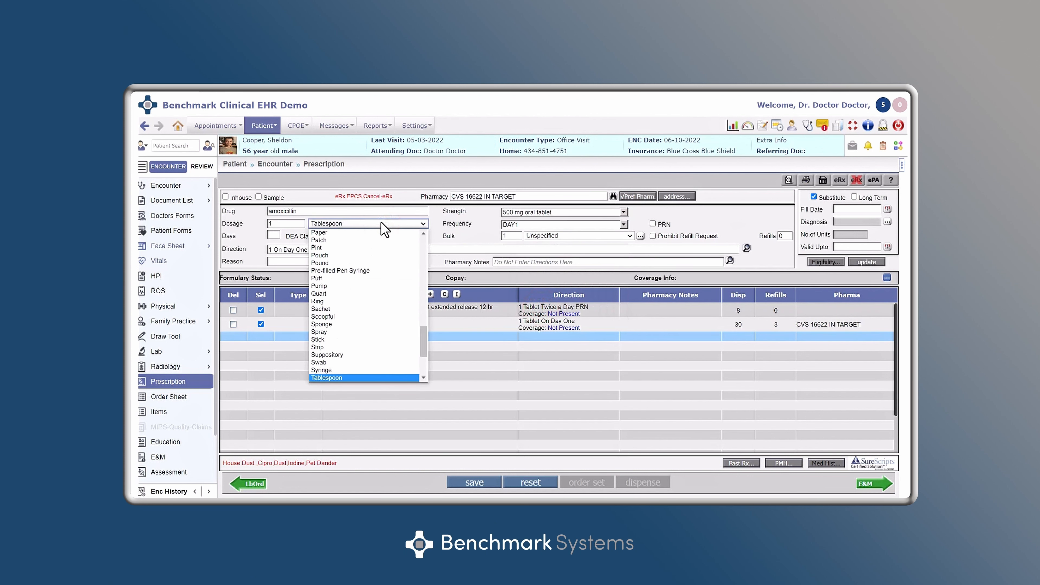
key(t)
key(Return)
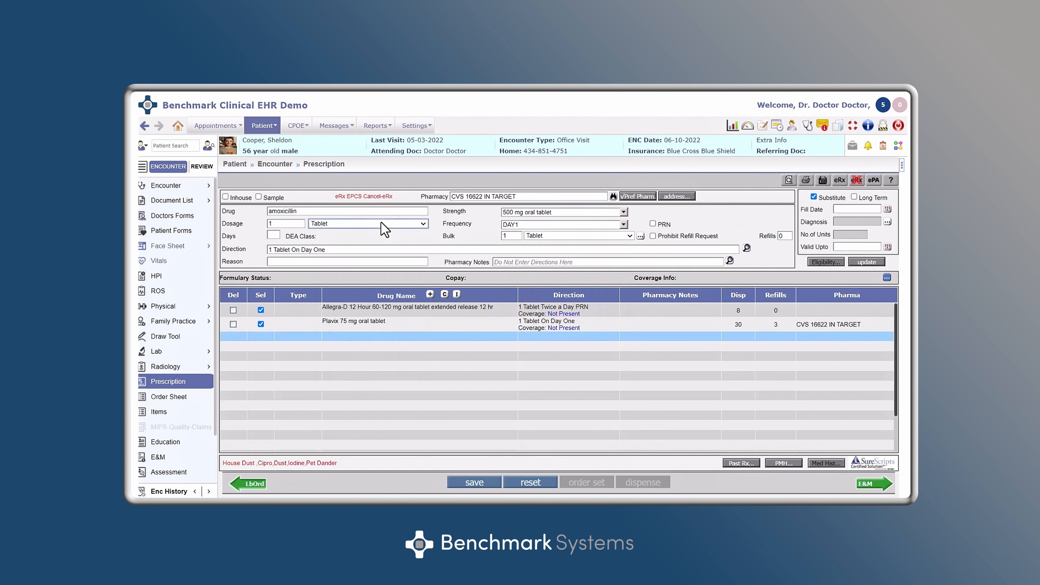
- Set the amoxicillin frequency to TID and the duration to 10 days
click(624, 224)
click(520, 294)
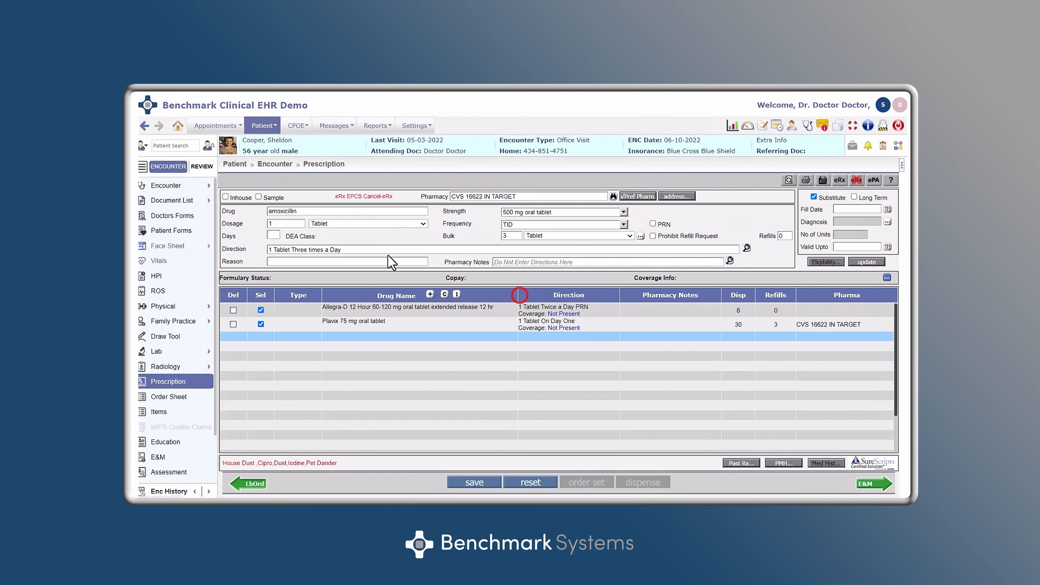
click(273, 235)
text(10)
key(Tab)
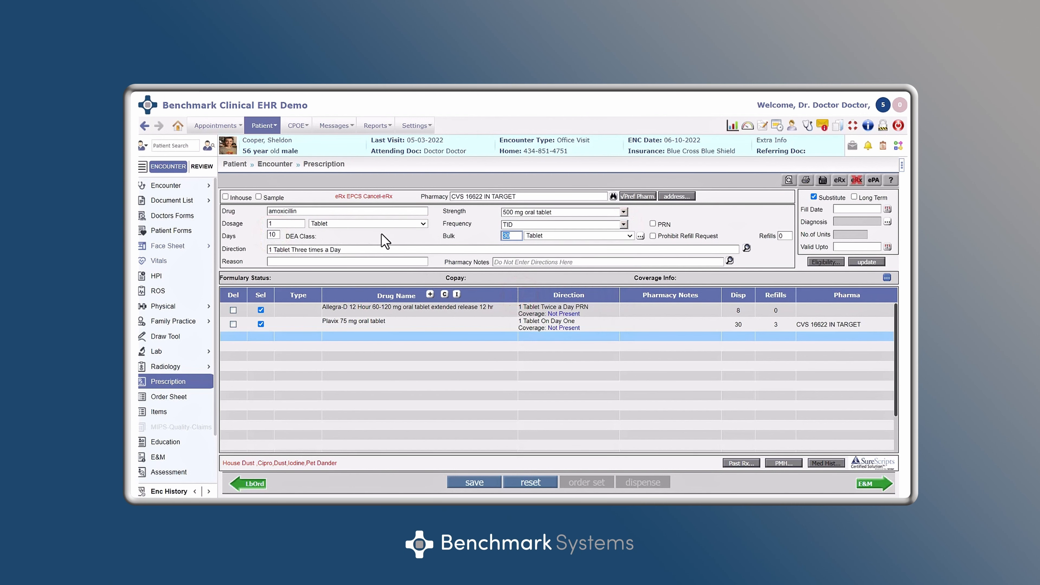
- Choose the 30 tablet package size for the amoxicillin prescription
click(640, 237)
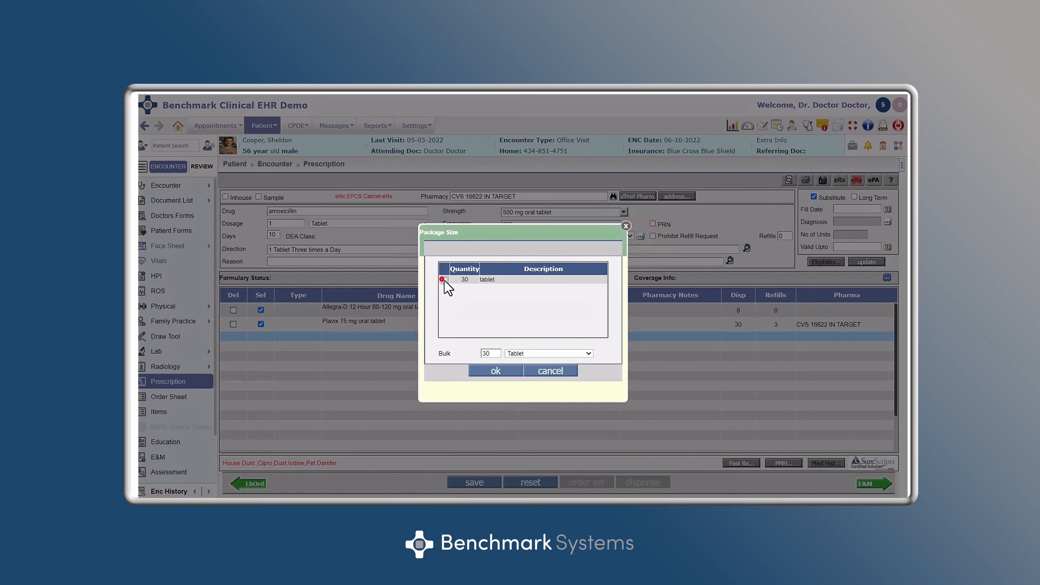
click(443, 279)
click(497, 370)
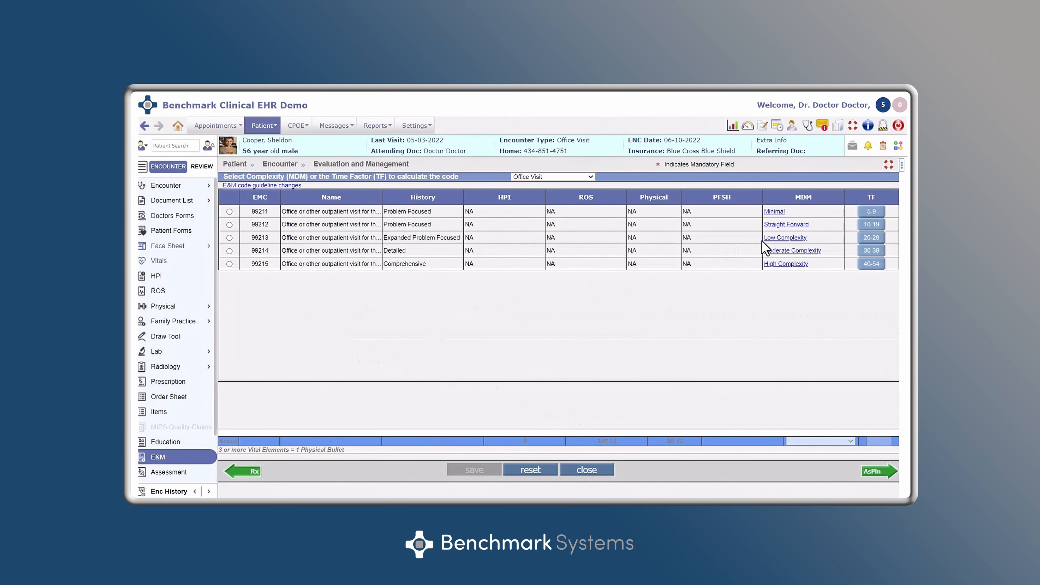
- Code the visit as low complexity MDM with two or more minor problems, all Category 1 tests and documents, and low risk of complications
click(793, 239)
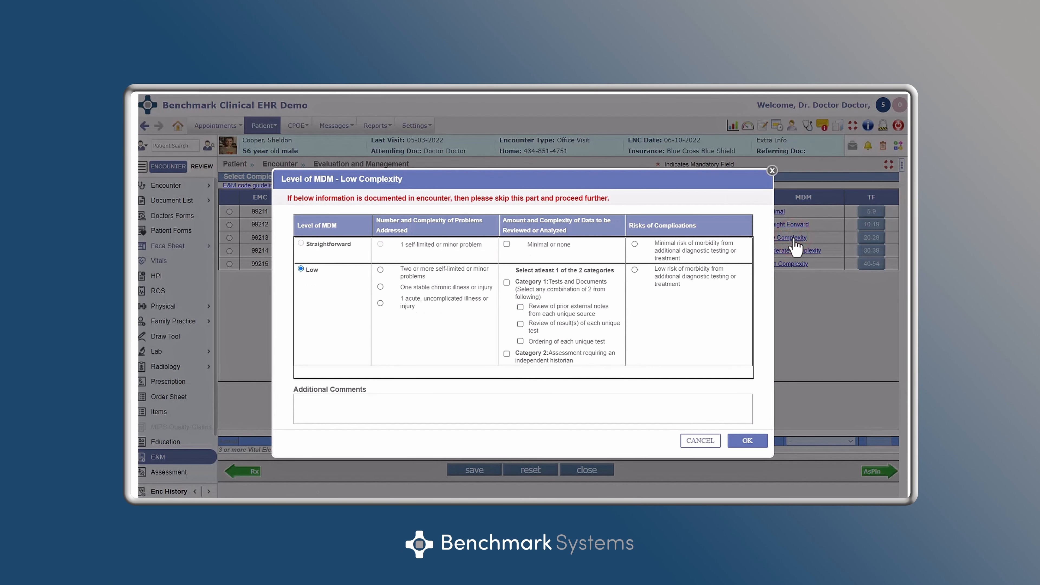
click(380, 270)
click(506, 282)
click(748, 441)
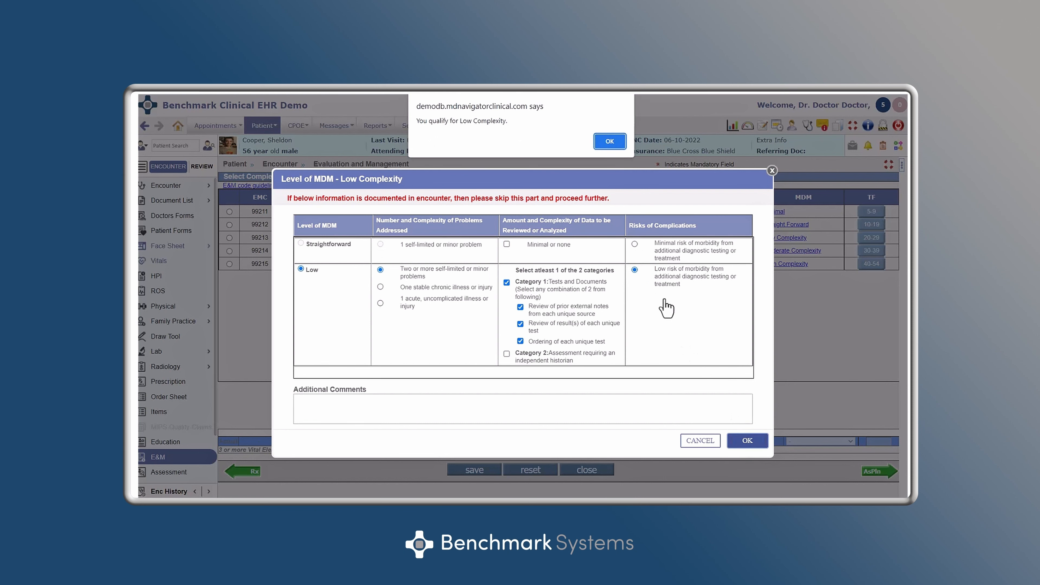
click(610, 141)
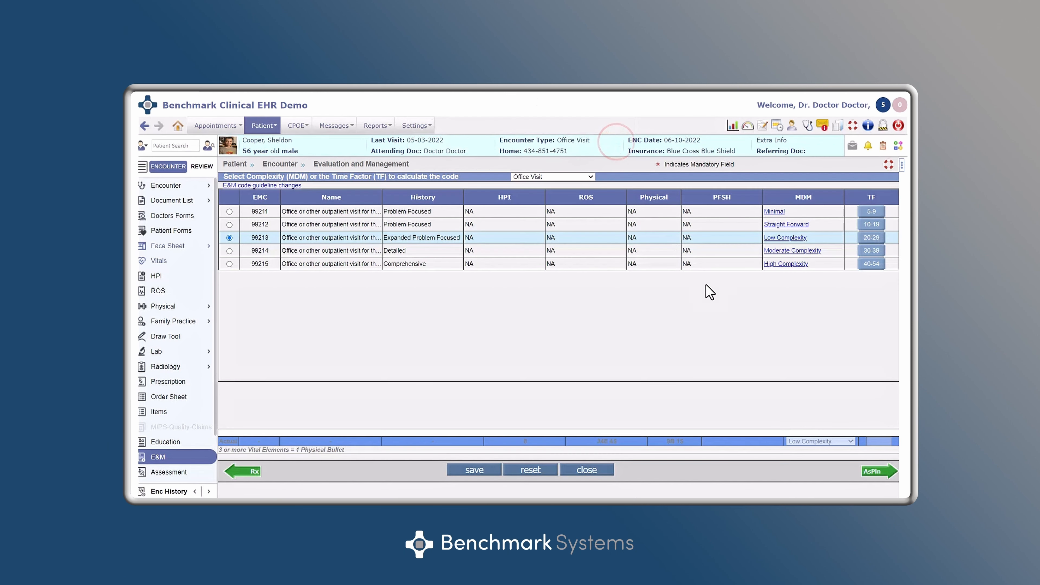
- Add the phrases Otitis Media and Recurrent otitis media to the encounter's assessment, finding them by the title "otit"
click(871, 472)
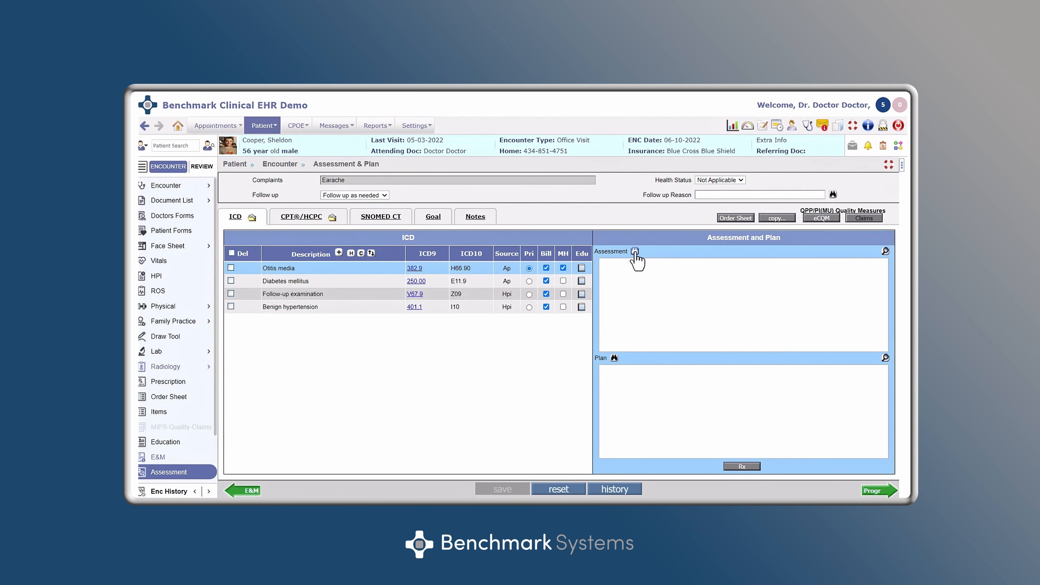
click(635, 252)
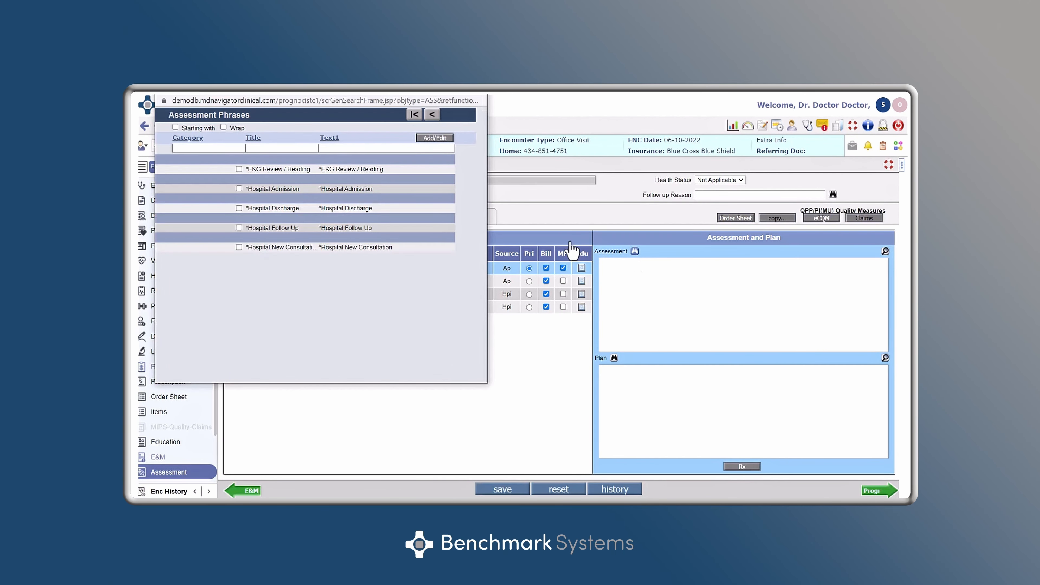
click(266, 147)
text(otit)
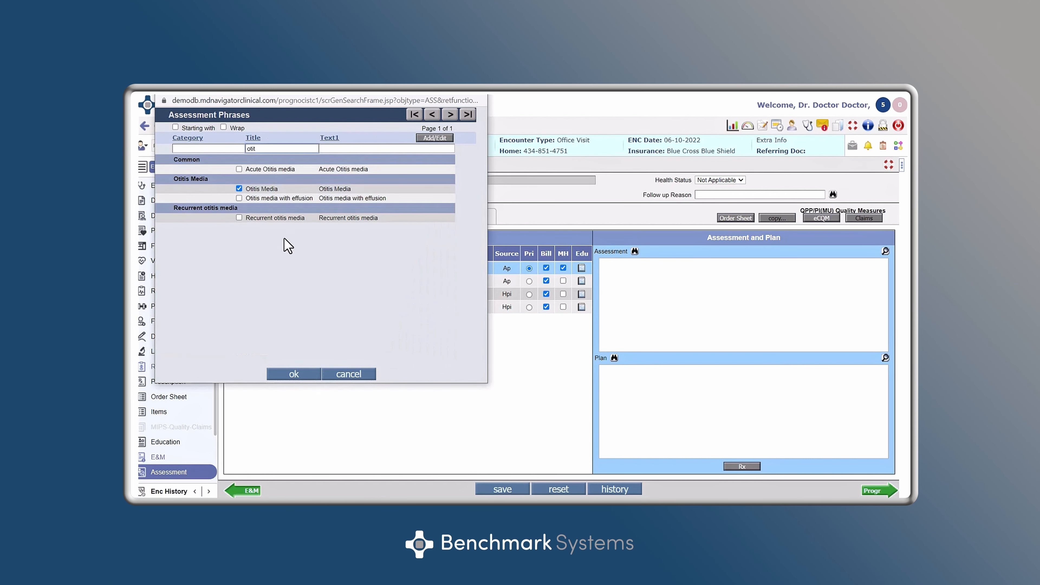
click(286, 218)
click(287, 375)
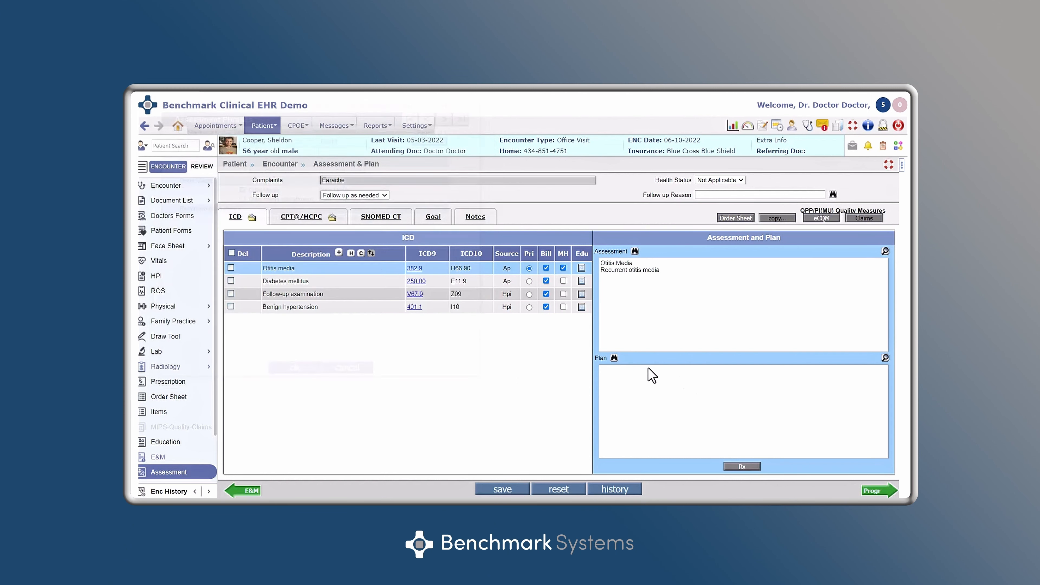
- Fill the encounter's plan with the Otitis Media Plan phrase, finding it by searching the phrase titles for otitis
click(614, 358)
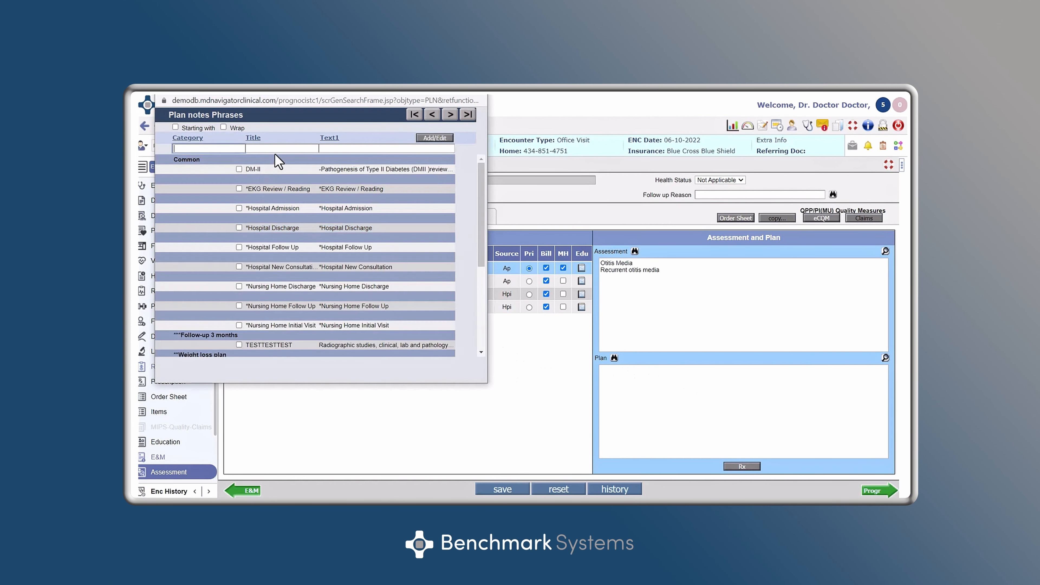
click(279, 148)
text(otit)
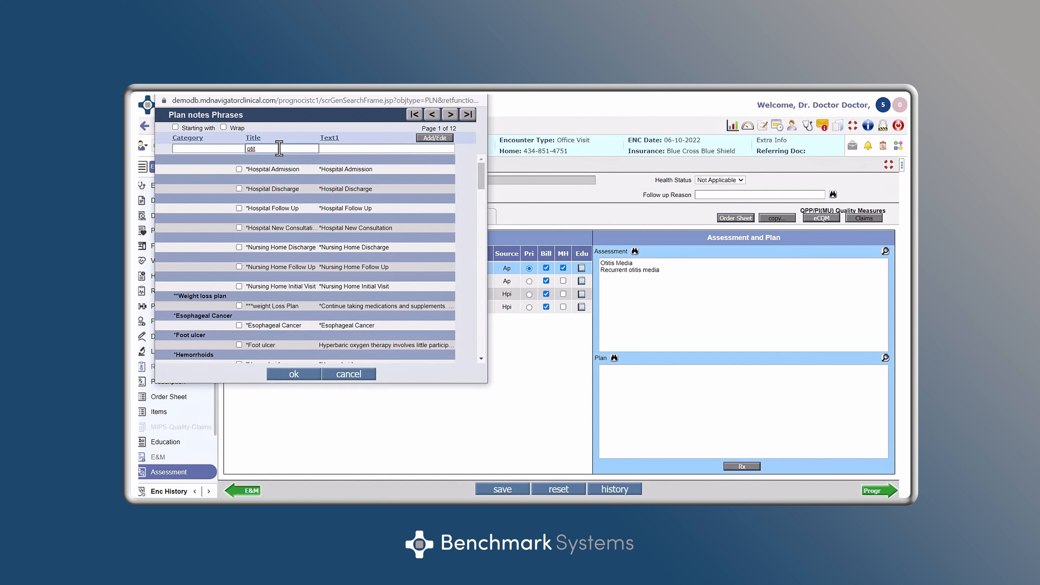
text(i)
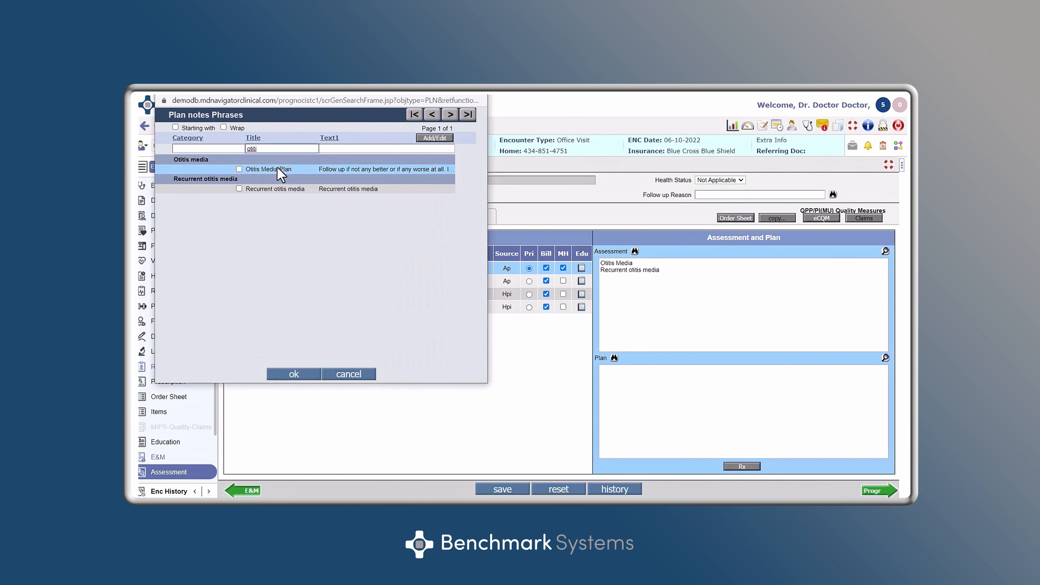
click(238, 169)
click(294, 374)
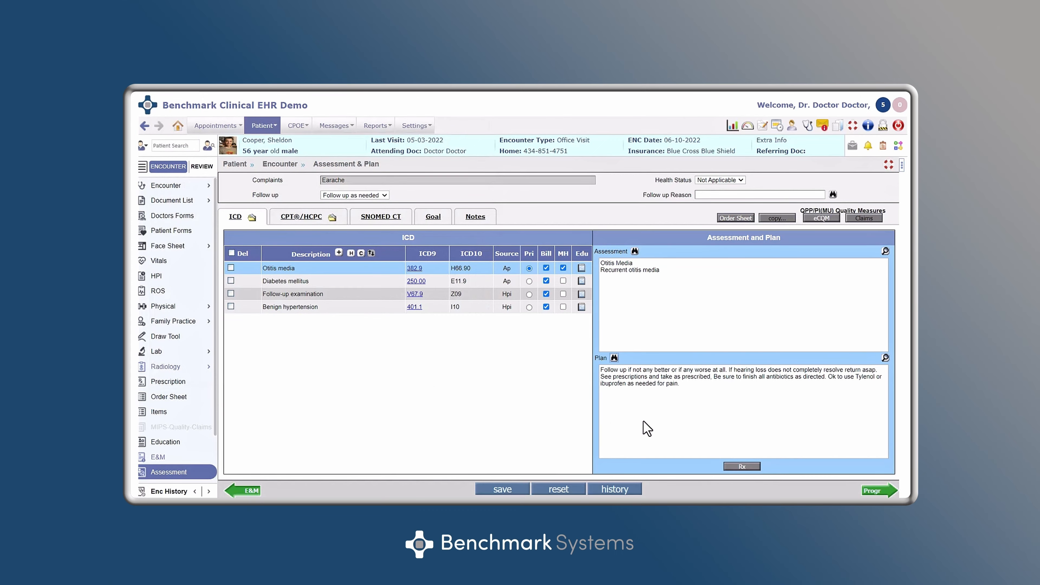
- Review the generated progress note, and mark the encounter complete and signed off, saving the closure
click(873, 491)
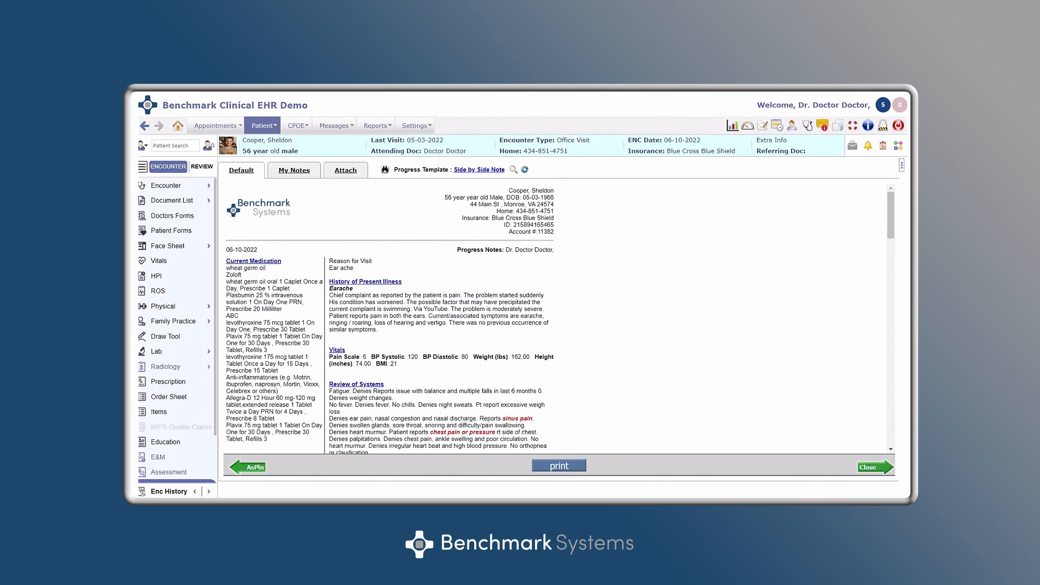
scroll(479, 345, down, 15)
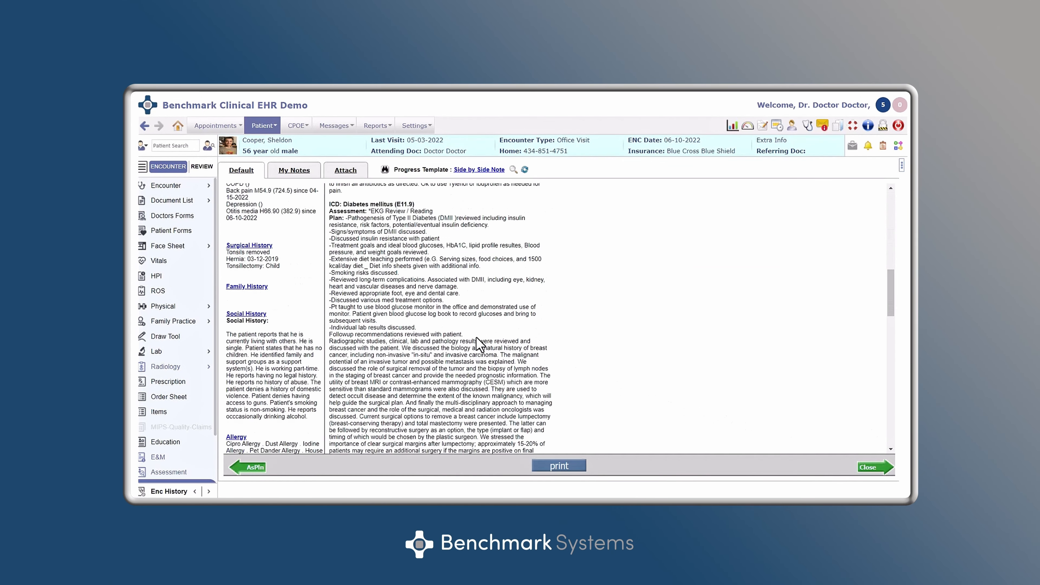
scroll(480, 344, down, 6)
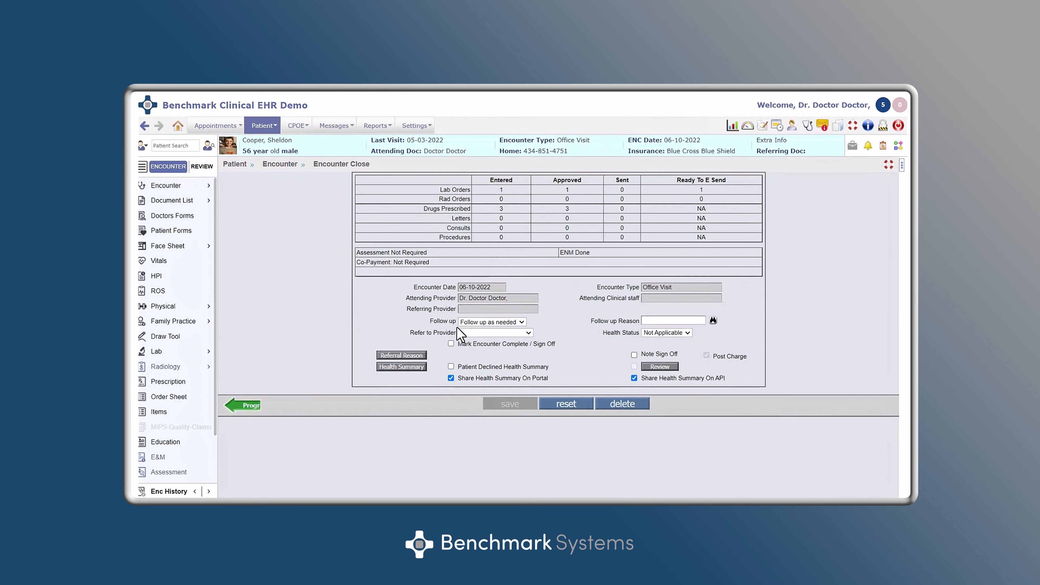
click(451, 344)
click(527, 407)
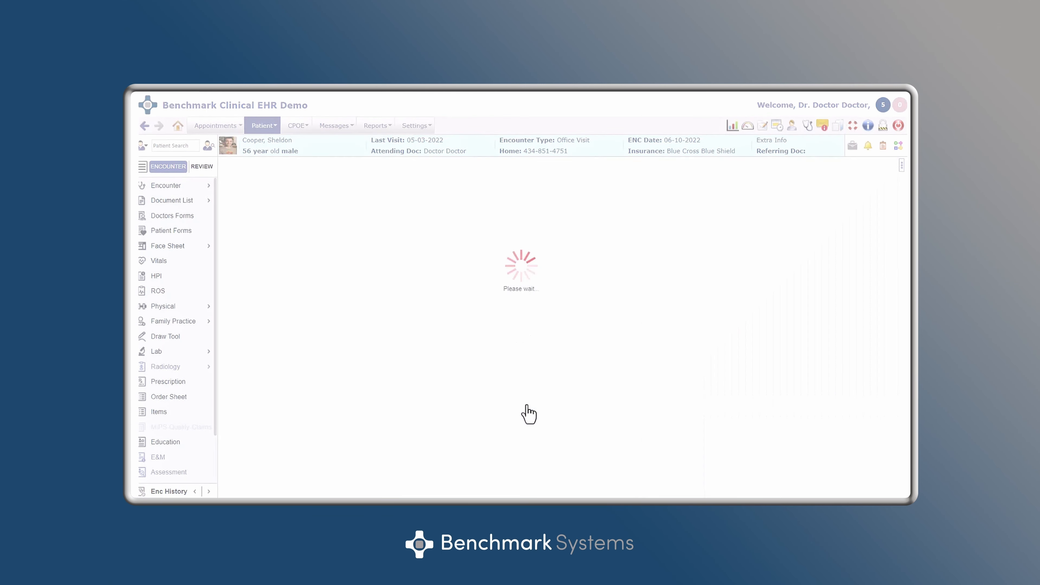